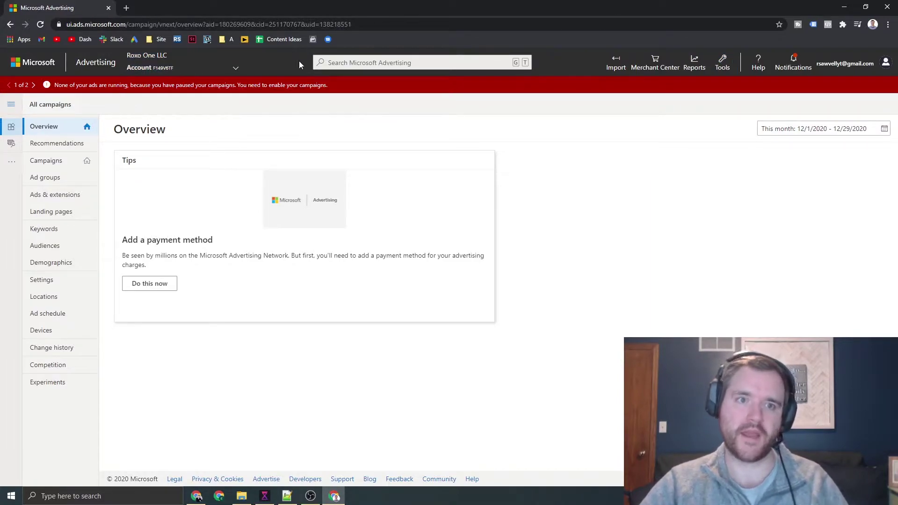
Start an Import from Google Ads and continue with the signed-in Google account.
mouse_move(260, 59)
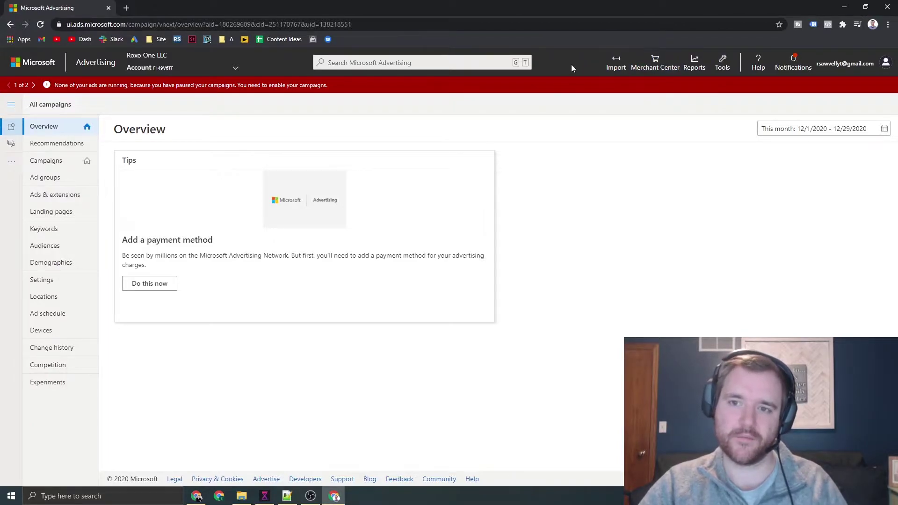
click(616, 65)
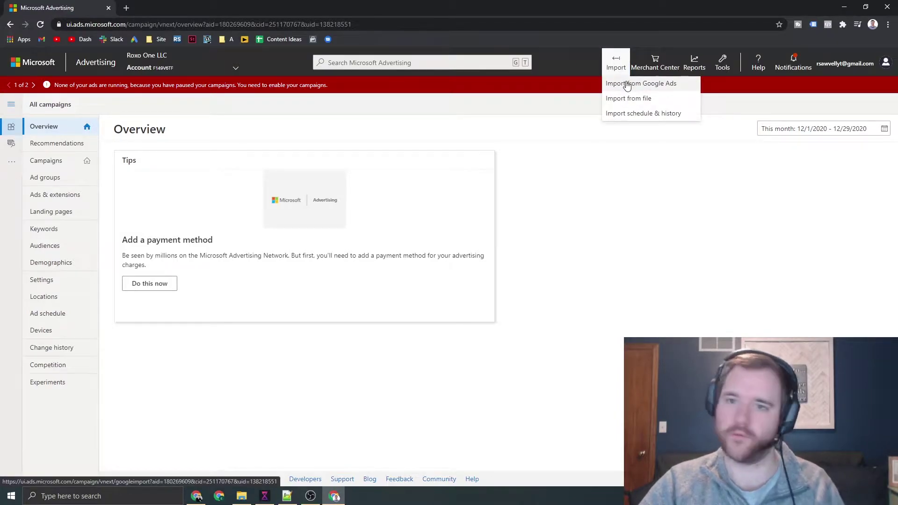
click(627, 84)
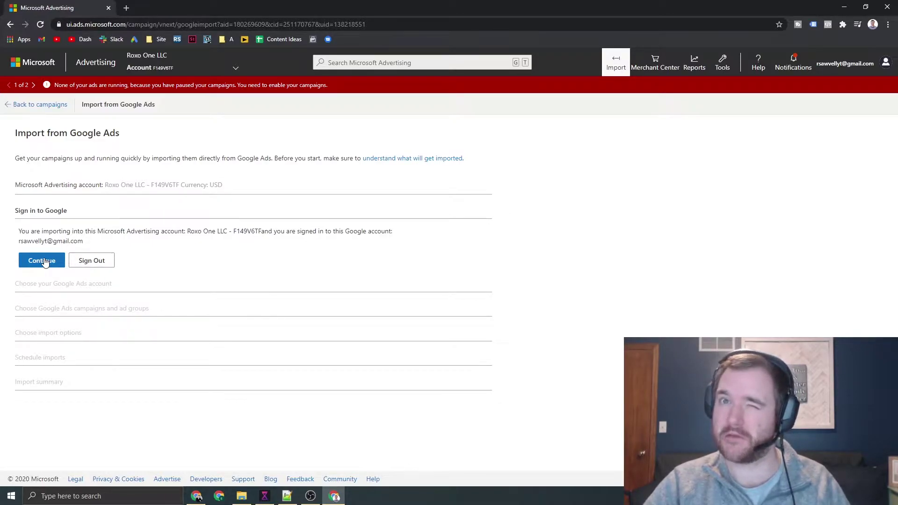
click(45, 261)
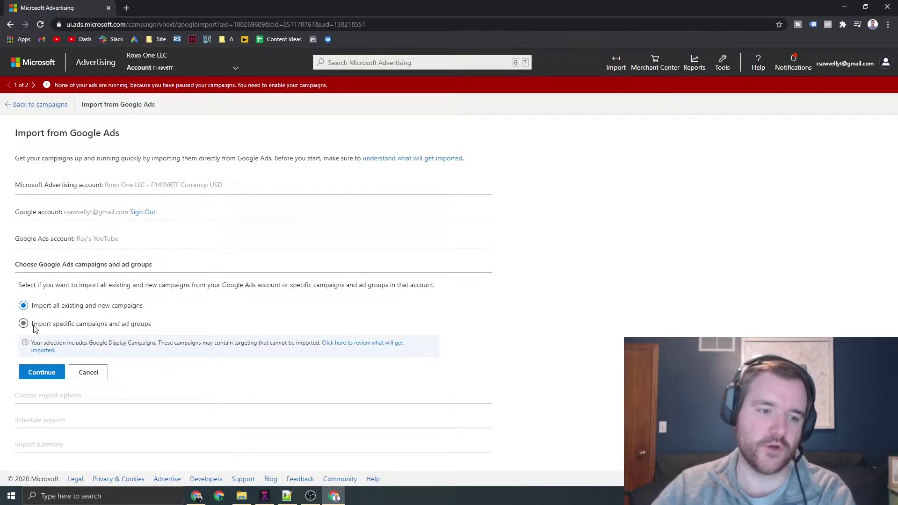
Import only specific campaigns: select test-1 with all its ad groups, then continue.
click(33, 325)
scroll(122, 306, down, 1)
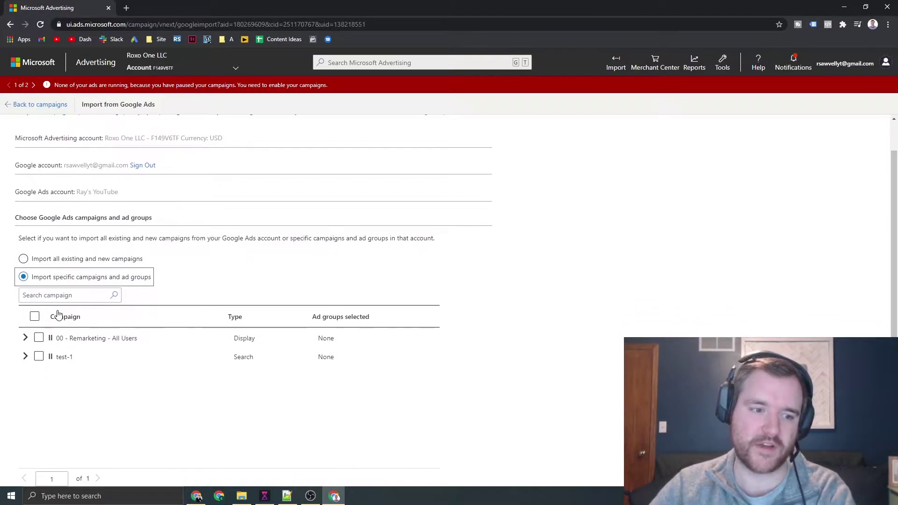
click(25, 356)
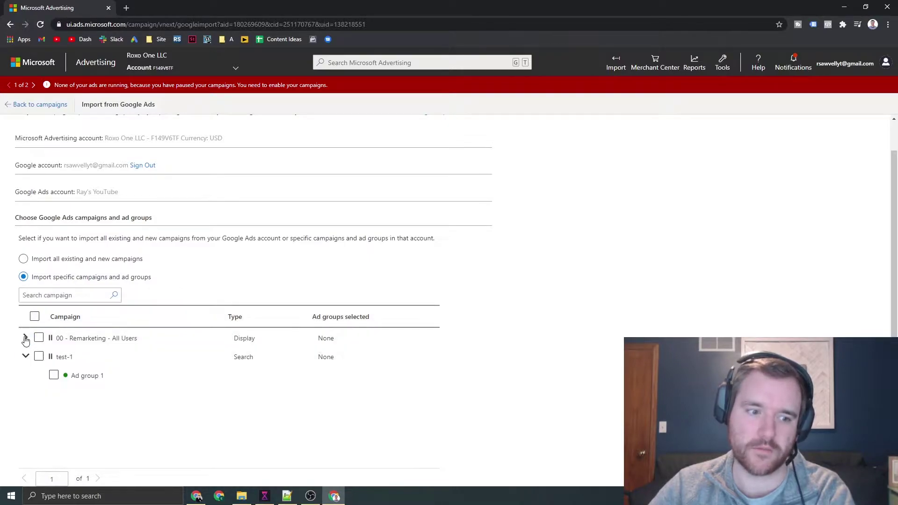
click(25, 338)
scroll(133, 296, down, 1)
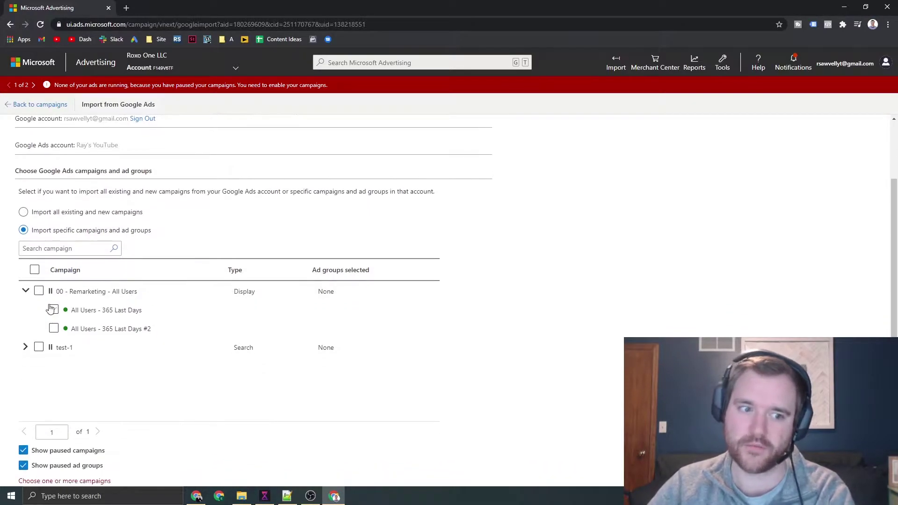
click(25, 291)
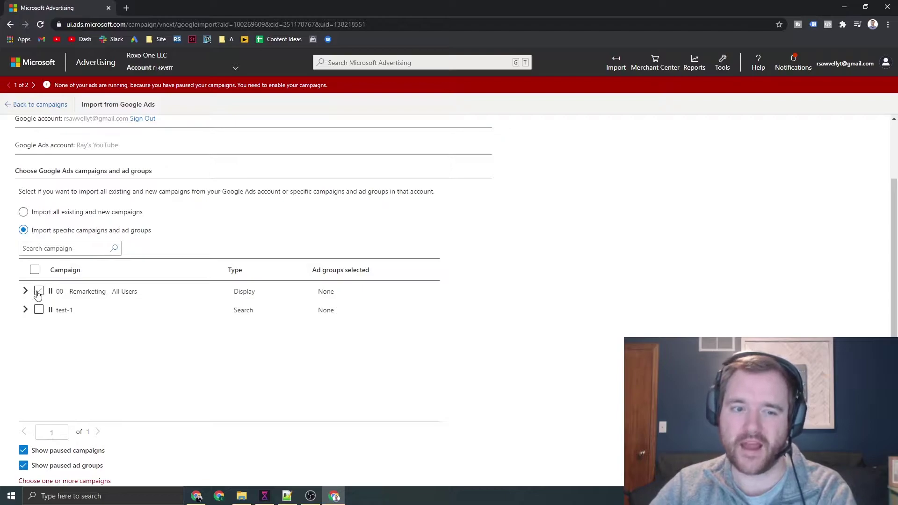
click(38, 291)
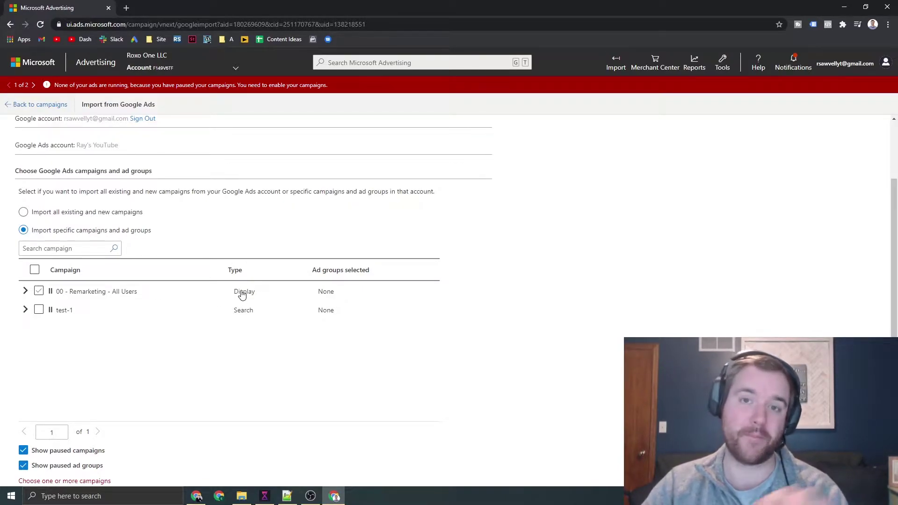
click(38, 310)
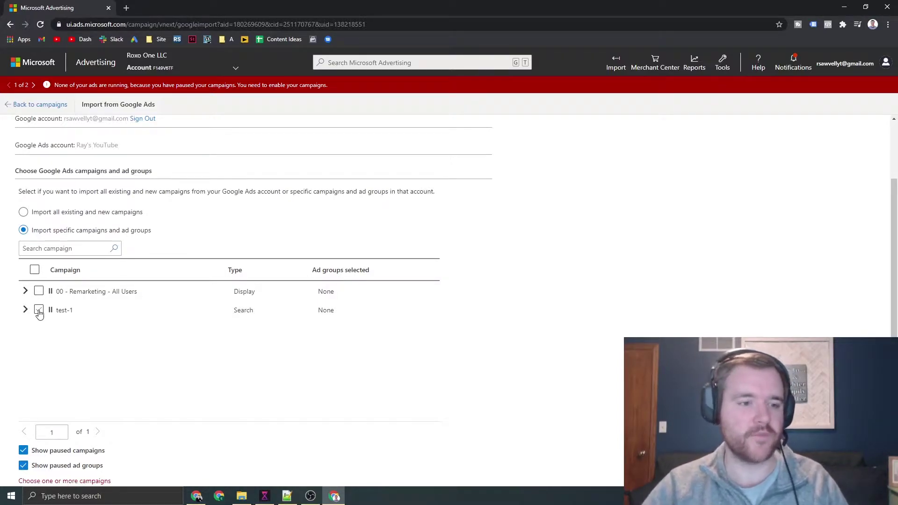
click(38, 310)
scroll(236, 323, down, 1)
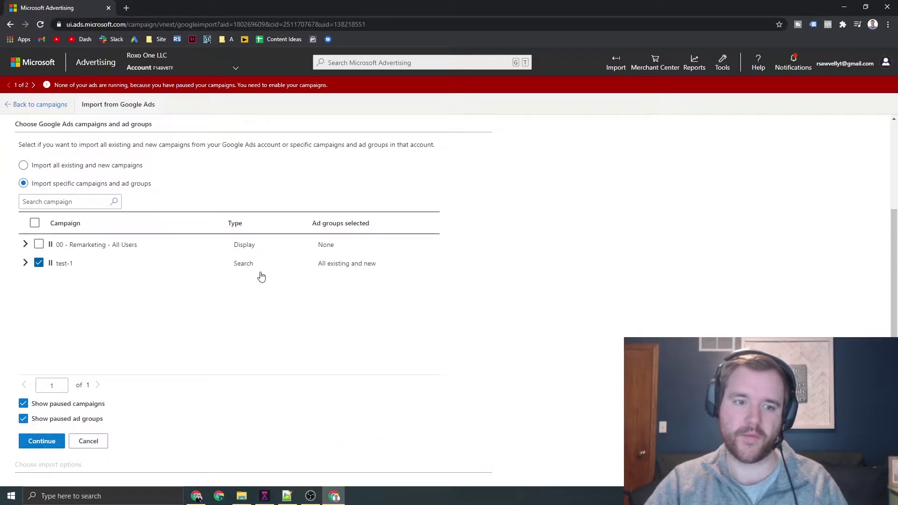
click(41, 443)
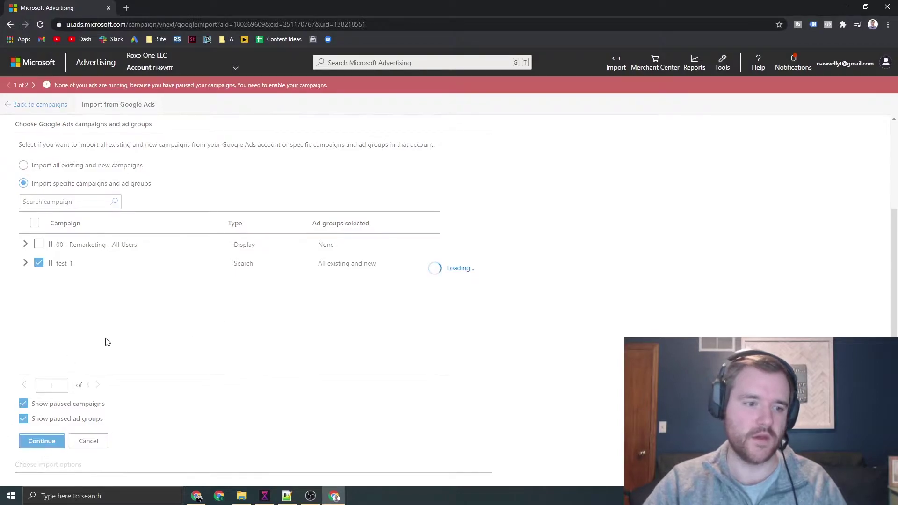
Turn off account-level URL options and show advanced options for items not previously imported.
scroll(91, 310, down, 2)
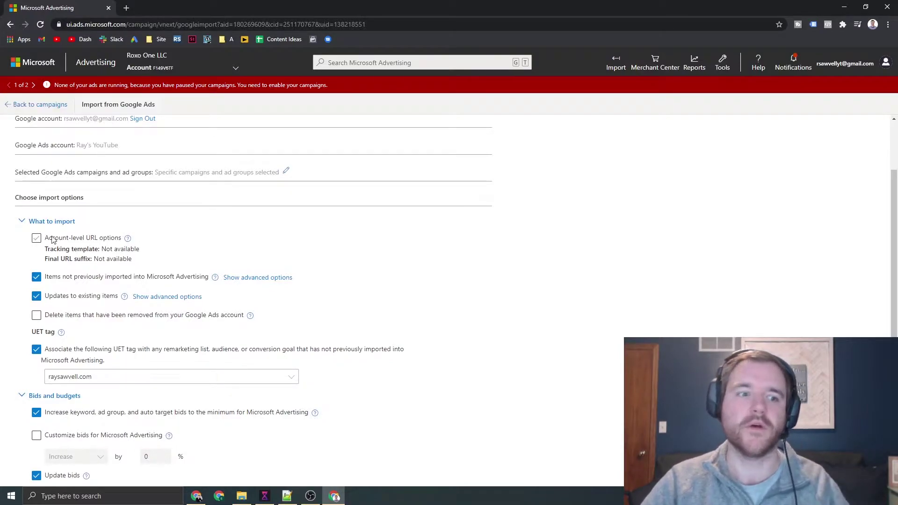
scroll(53, 240, down, 1)
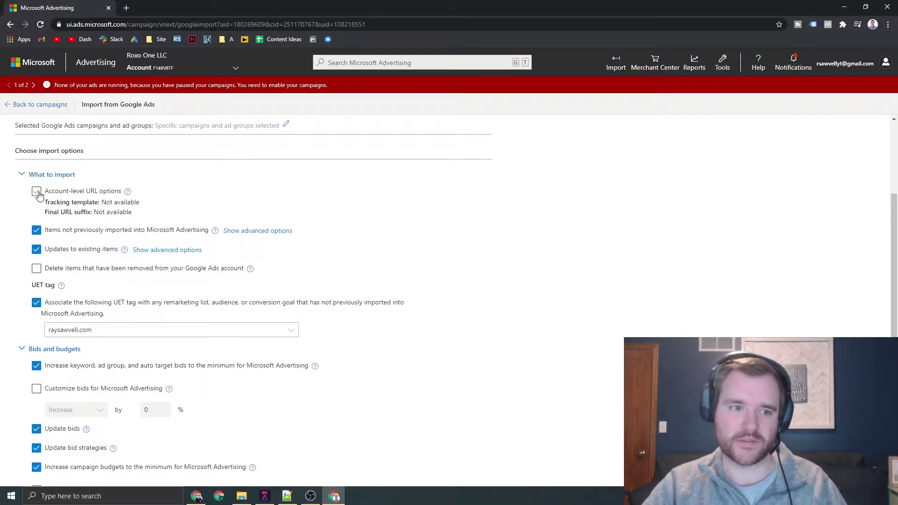
click(38, 194)
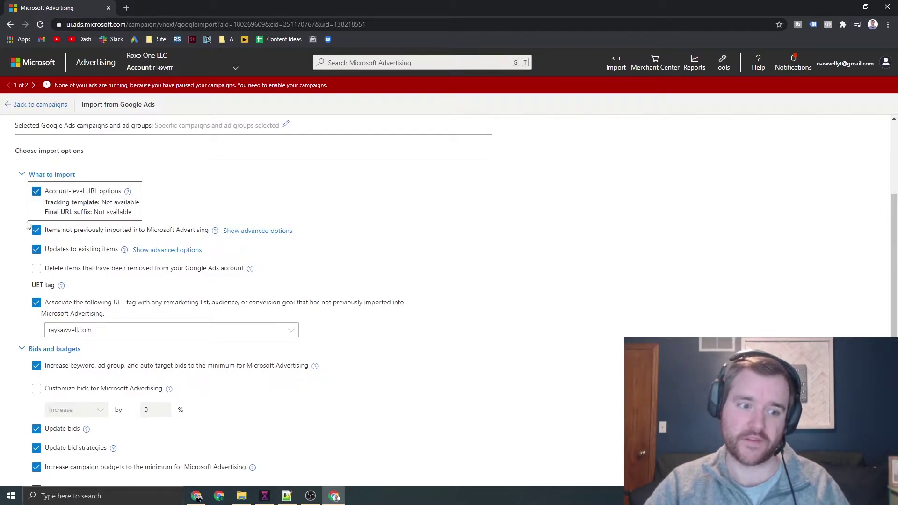
click(38, 194)
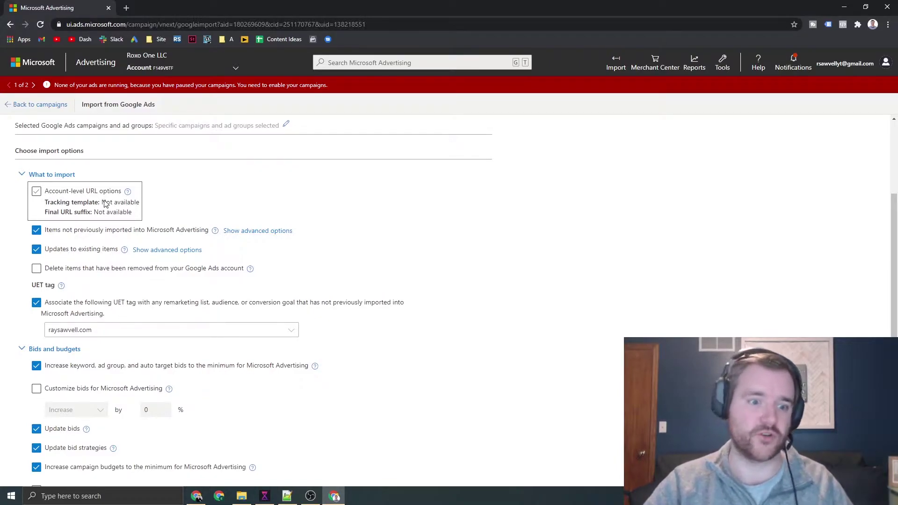
scroll(99, 219, down, 1)
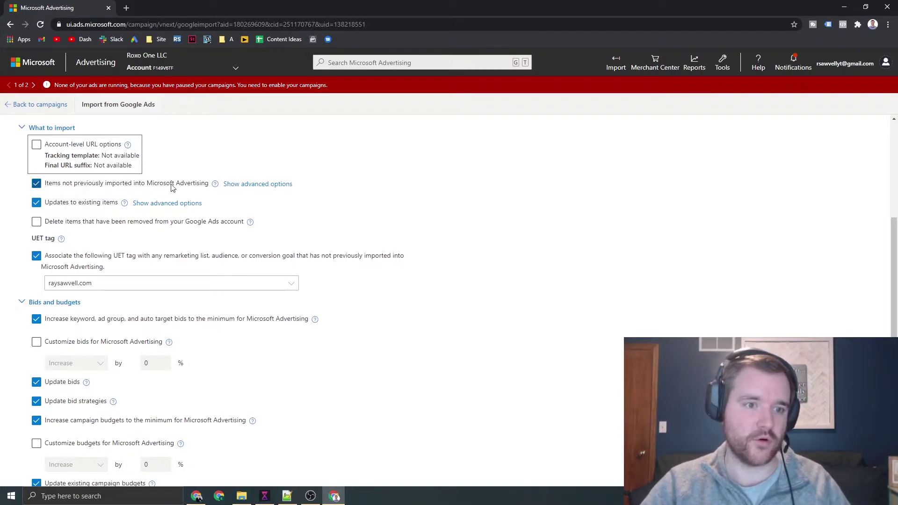
click(240, 185)
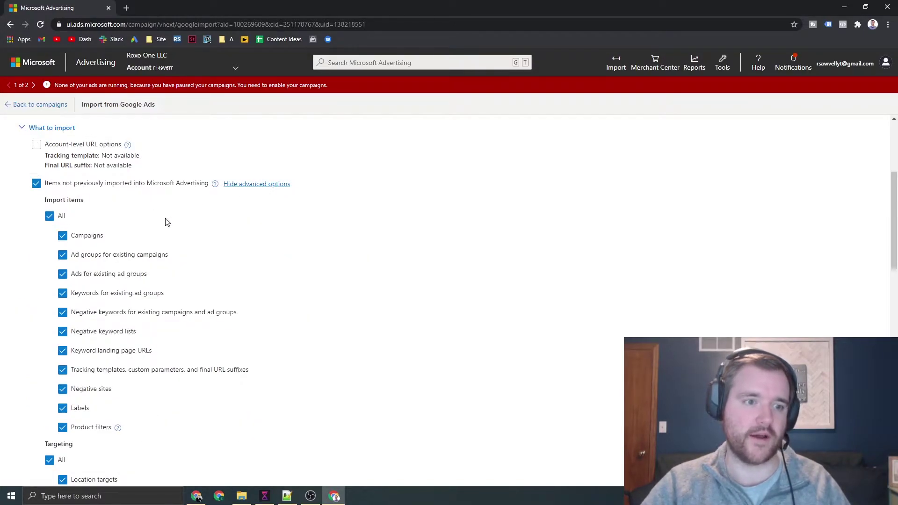
Exclude Negative keyword lists and Labels from the new items to import.
click(245, 184)
click(258, 186)
click(258, 185)
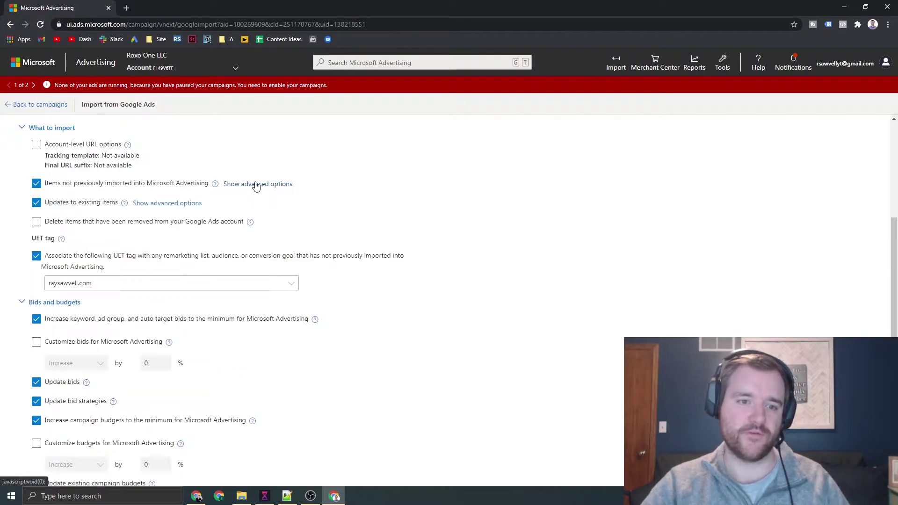
click(245, 185)
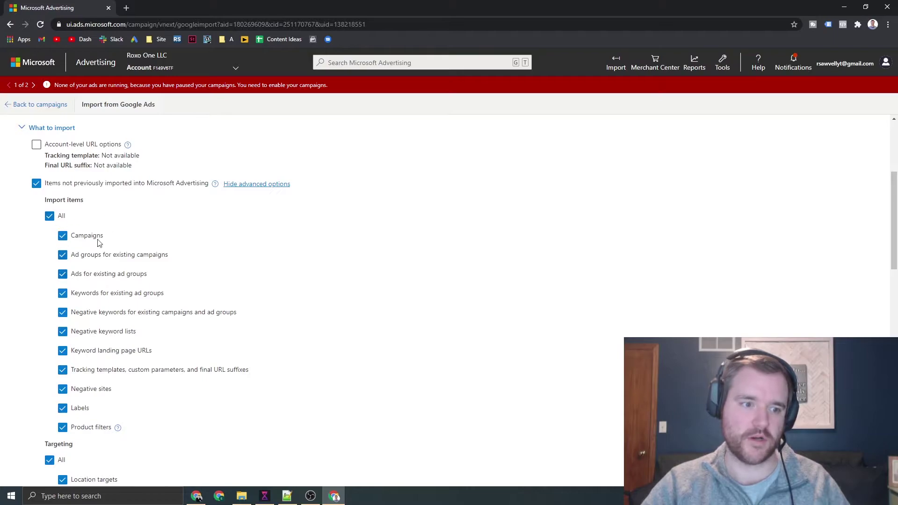
click(62, 332)
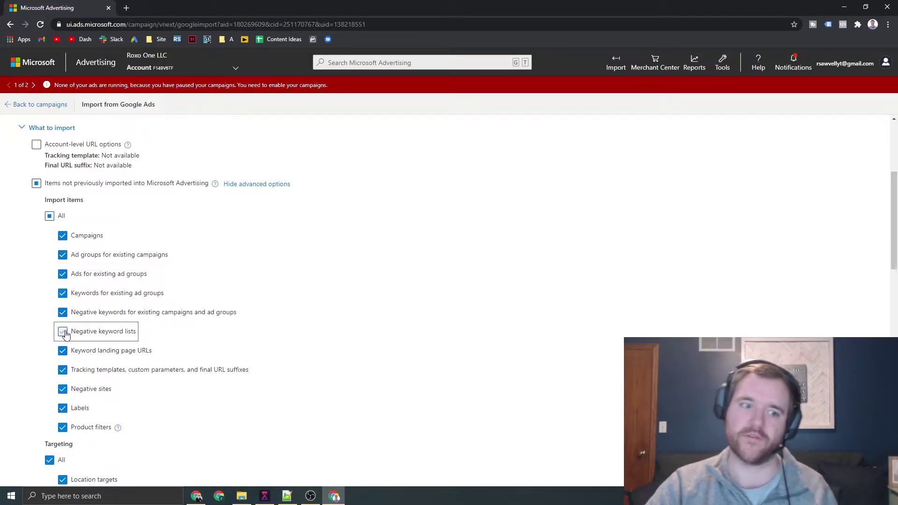
click(62, 408)
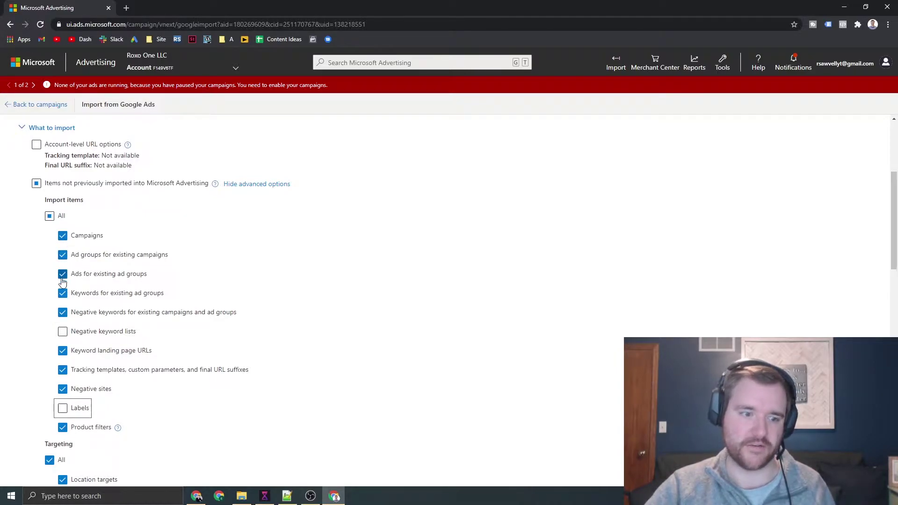
Review the remaining item types, then hide the advanced options list.
scroll(87, 299, down, 4)
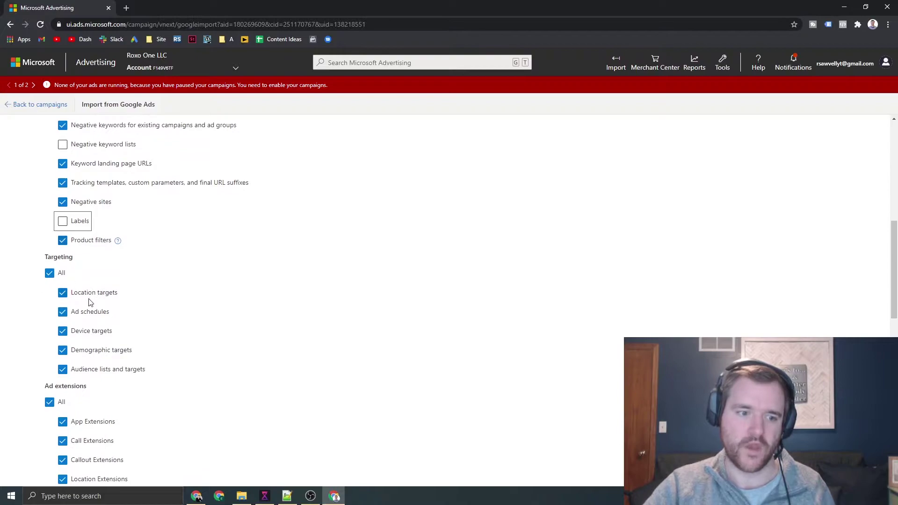
scroll(58, 323, down, 3)
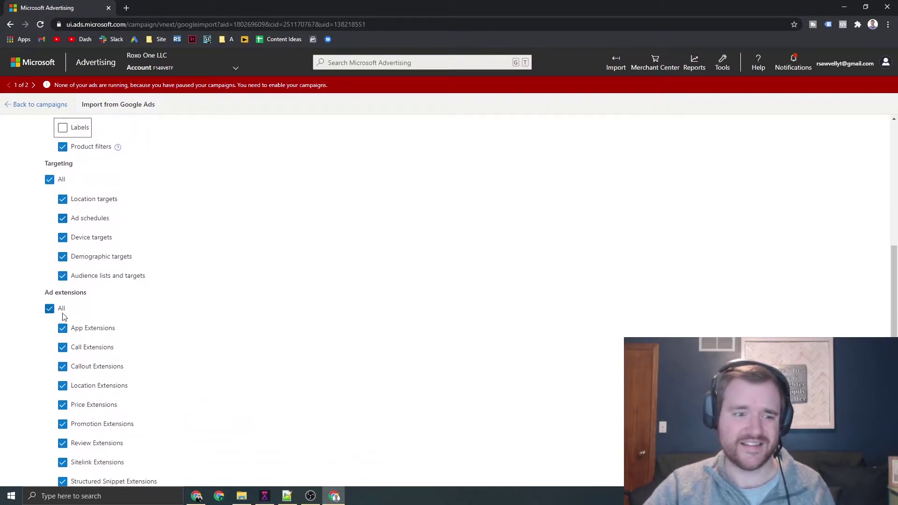
scroll(105, 294, down, 2)
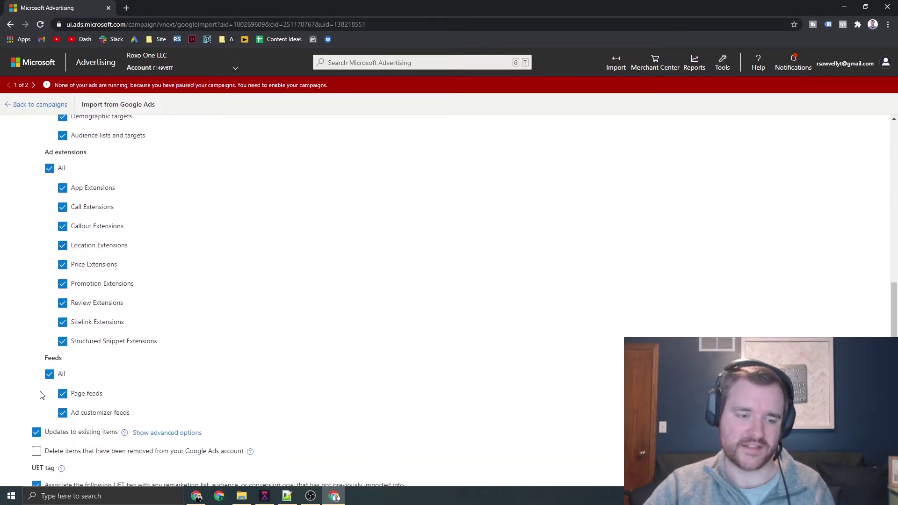
scroll(94, 388, up, 7)
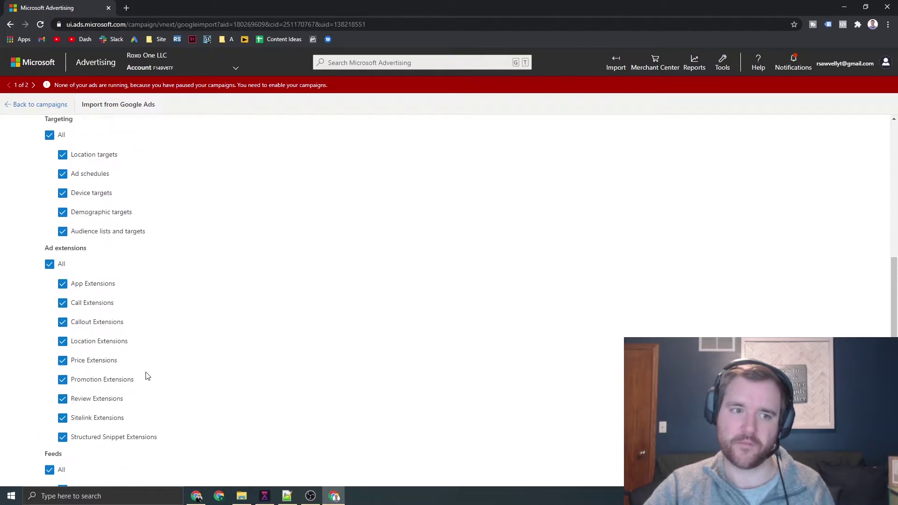
scroll(203, 268, up, 4)
click(253, 278)
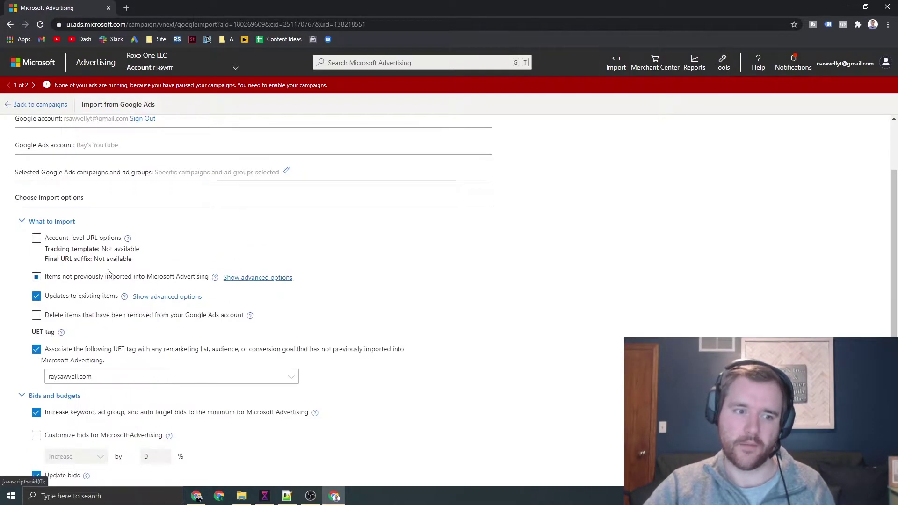
Check 'Items not previously imported into Microsoft Advertising' and scroll to the UET tag section.
click(42, 278)
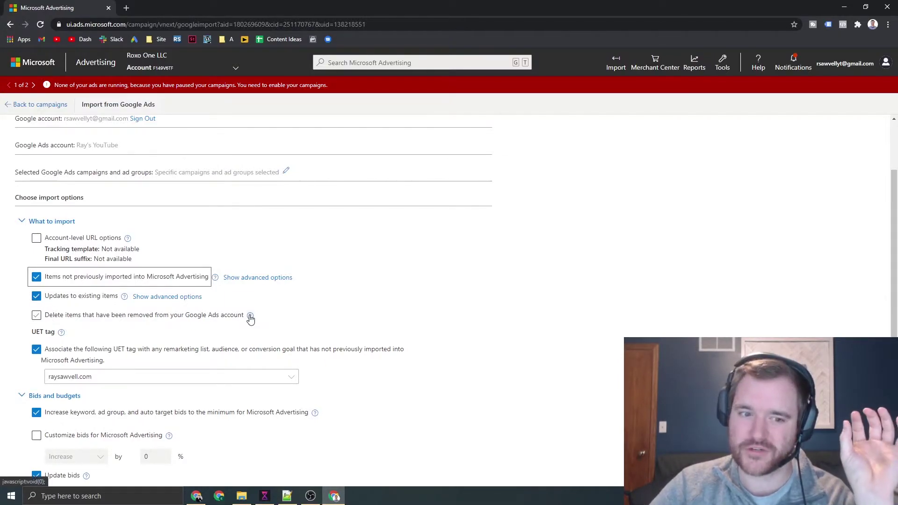
scroll(122, 304, down, 2)
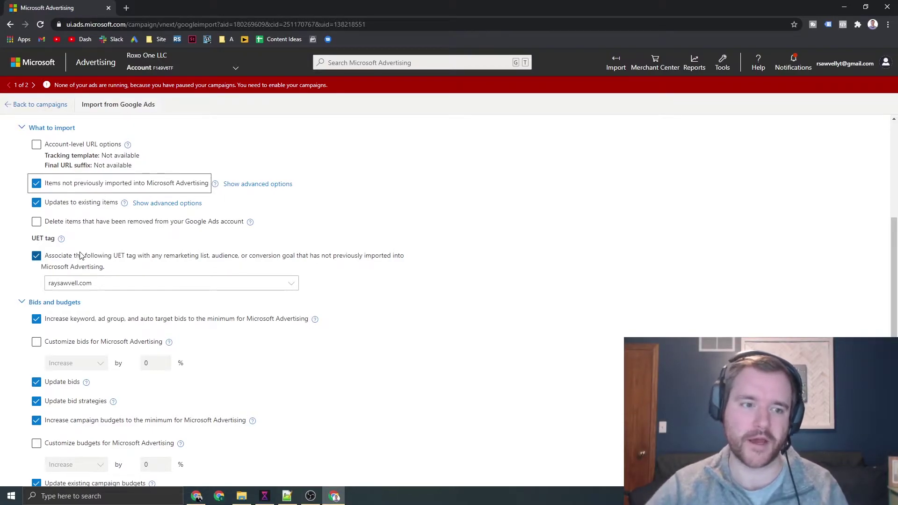
Keep the option to raise product group bids to the minimum turned on.
scroll(109, 234, down, 1)
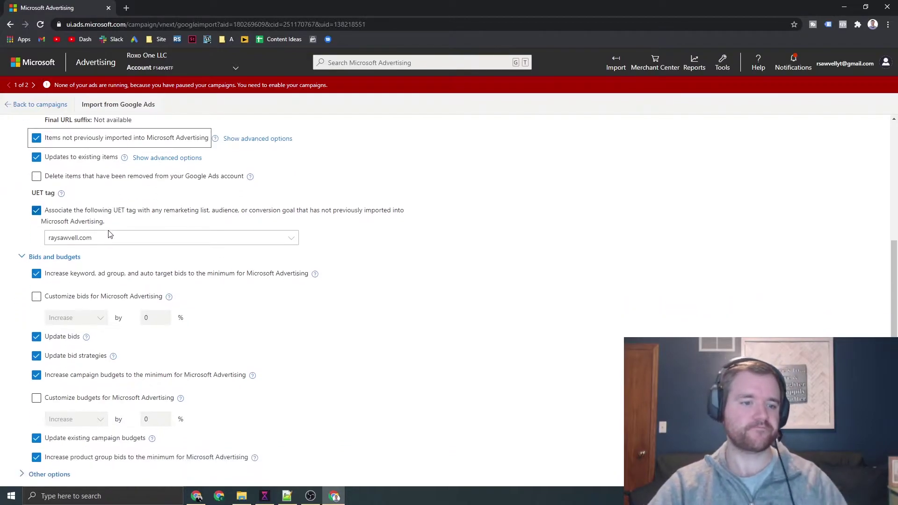
scroll(84, 181, down, 1)
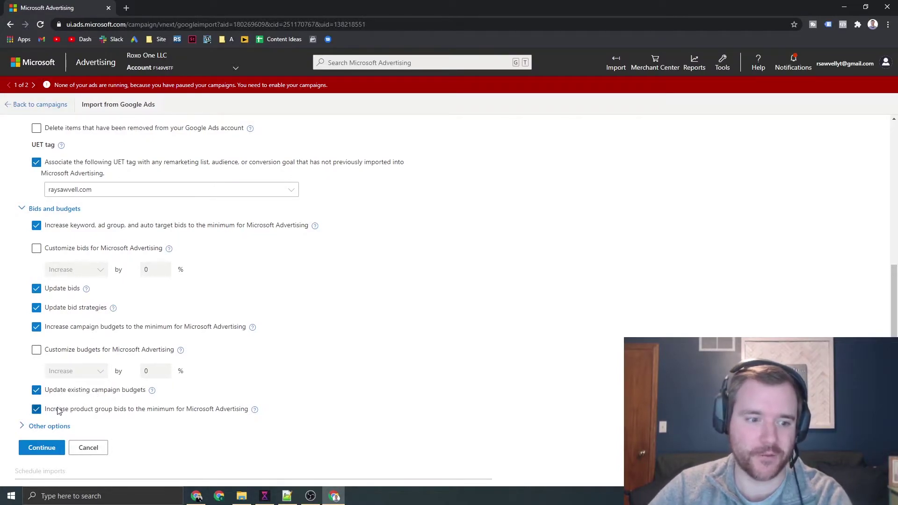
click(255, 411)
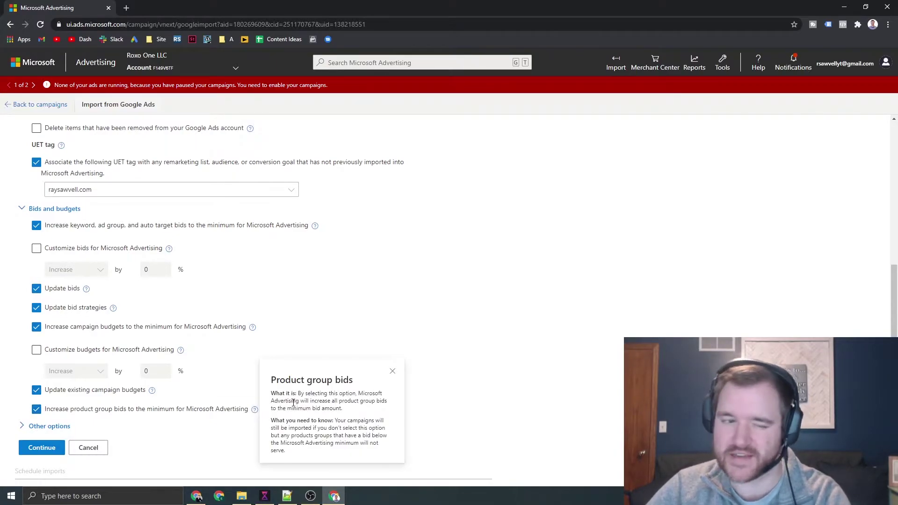
click(161, 412)
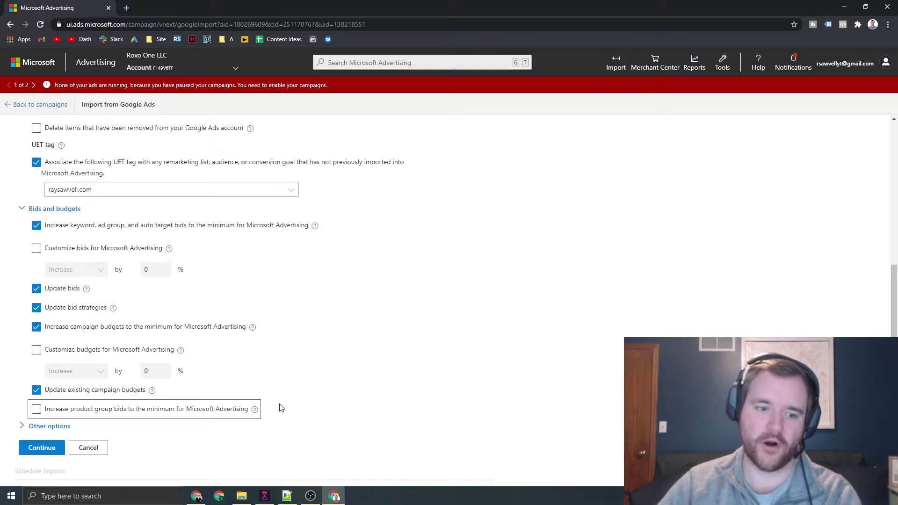
click(36, 411)
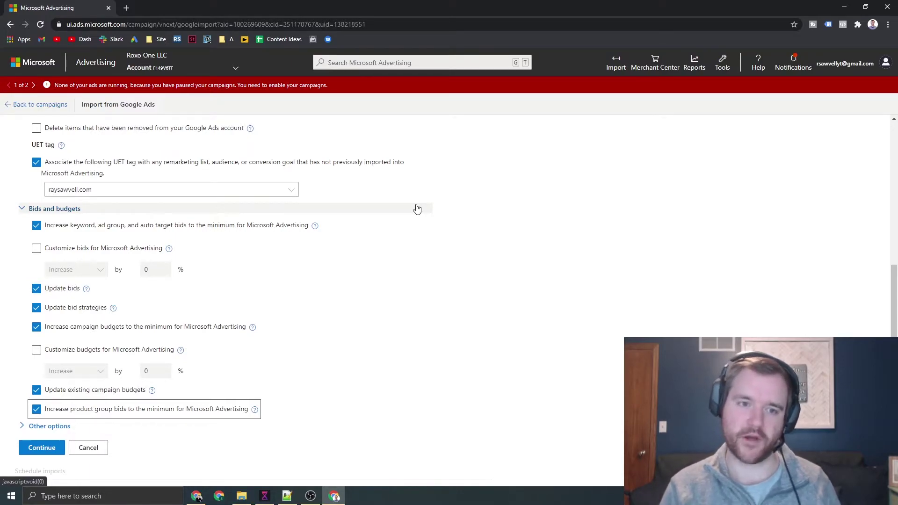
Customize bids to Increase by 50% and keep bid strategies updated.
click(36, 249)
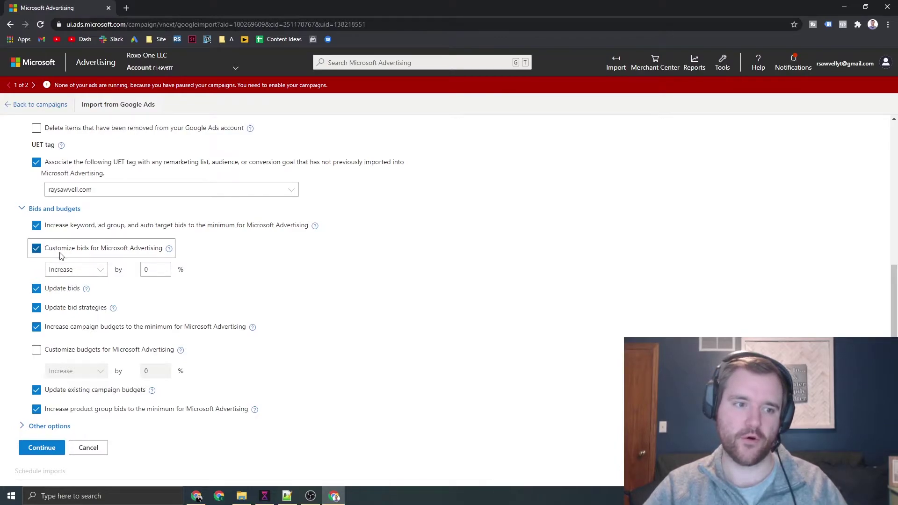
click(77, 271)
click(78, 273)
key(Tab)
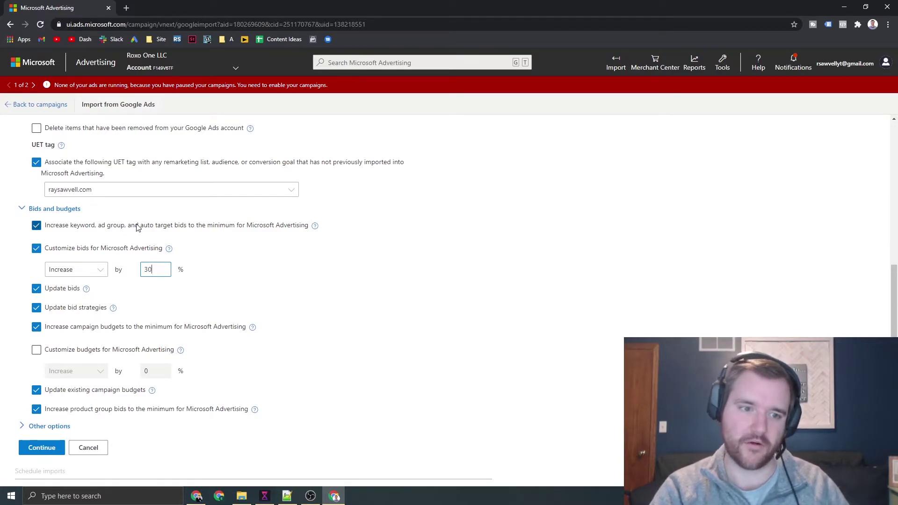
key(BackSpace)
key(BackSpace)
text(50)
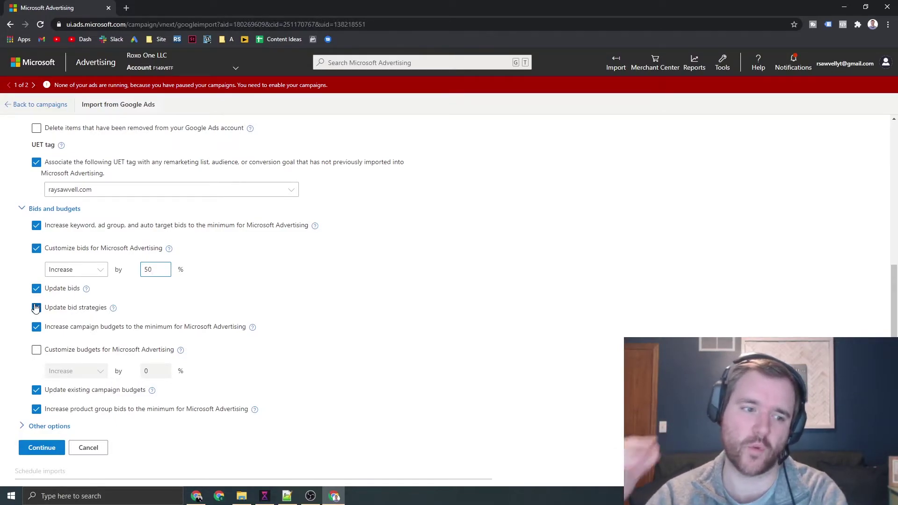
click(36, 308)
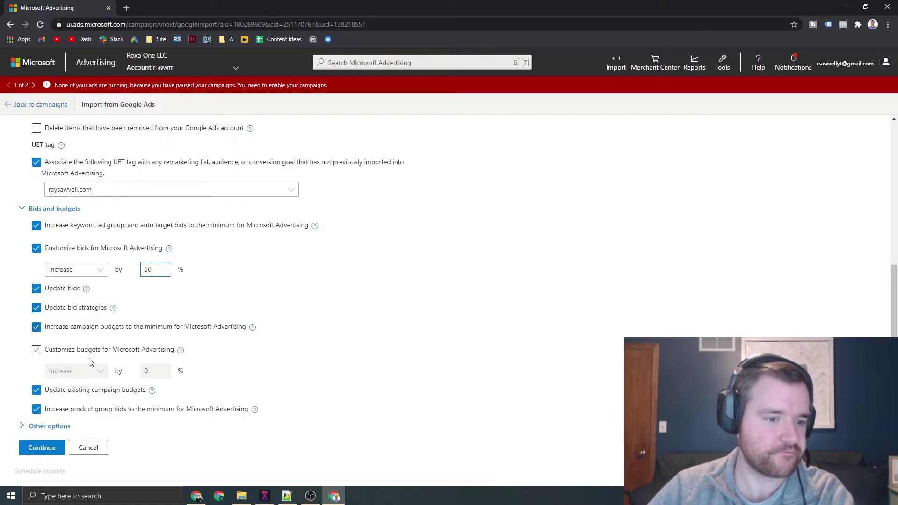
scroll(56, 356, down, 1)
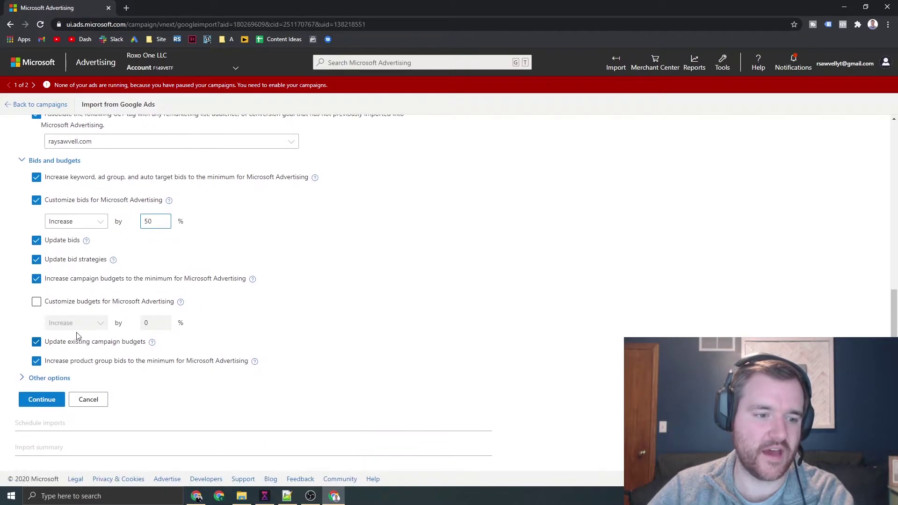
click(50, 378)
scroll(89, 337, down, 3)
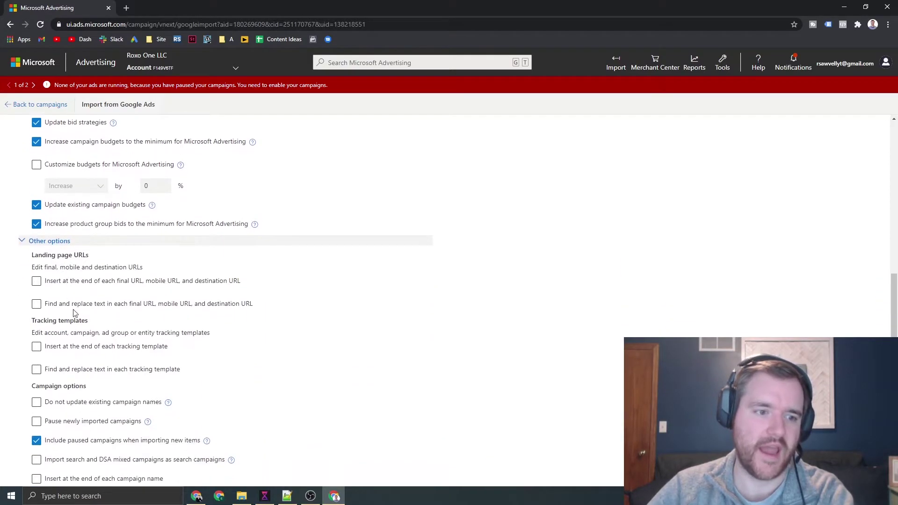
scroll(51, 281, down, 1)
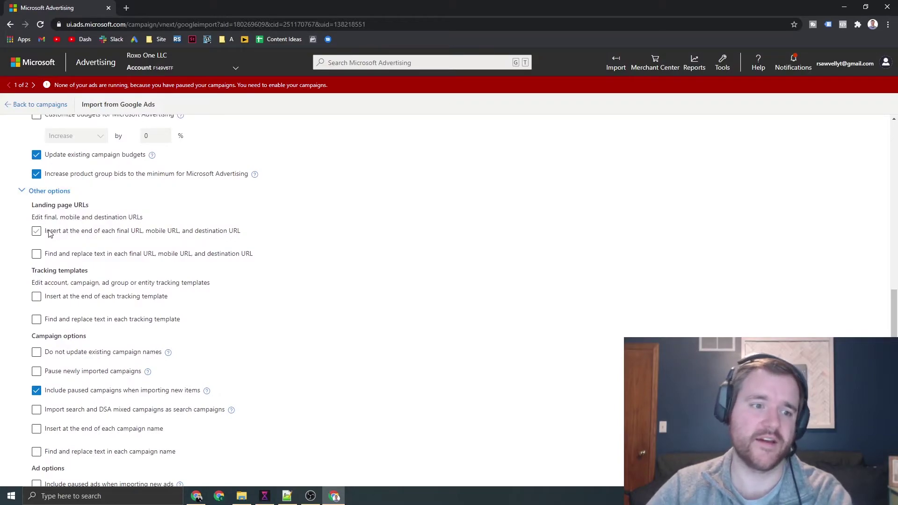
click(51, 231)
click(80, 251)
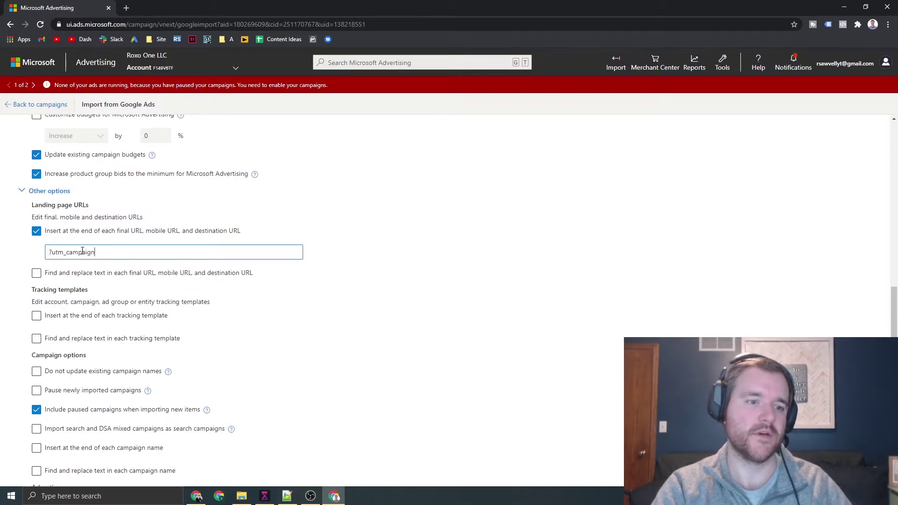
text(?utm_camp)
key(BackSpace)
key(BackSpace)
key(BackSpace)
key(BackSpace)
text(source=microsoft_)
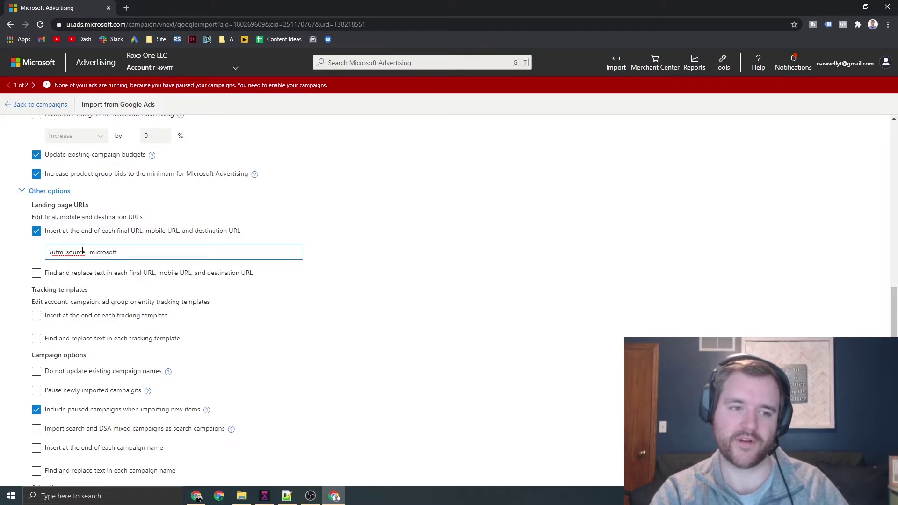
key(BackSpace)
key(BackSpace)
key(BackSpace)
key(BackSpace)
key(BackSpace)
key(BackSpace)
key(BackSpace)
key(BackSpace)
key(BackSpace)
key(BackSpace)
key(BackSpace)
key(BackSpace)
key(BackSpace)
key(BackSpace)
key(BackSpace)
key(BackSpace)
key(BackSpace)
key(BackSpace)
key(BackSpace)
key(BackSpace)
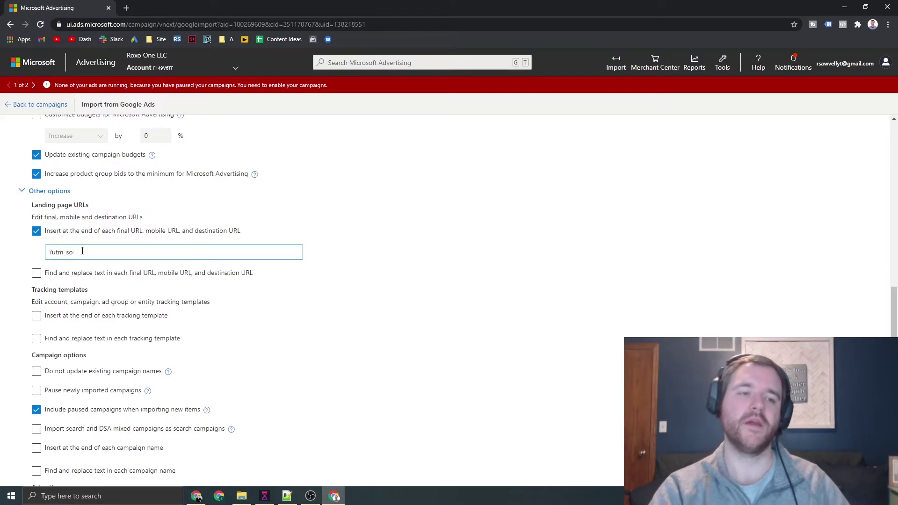
click(40, 235)
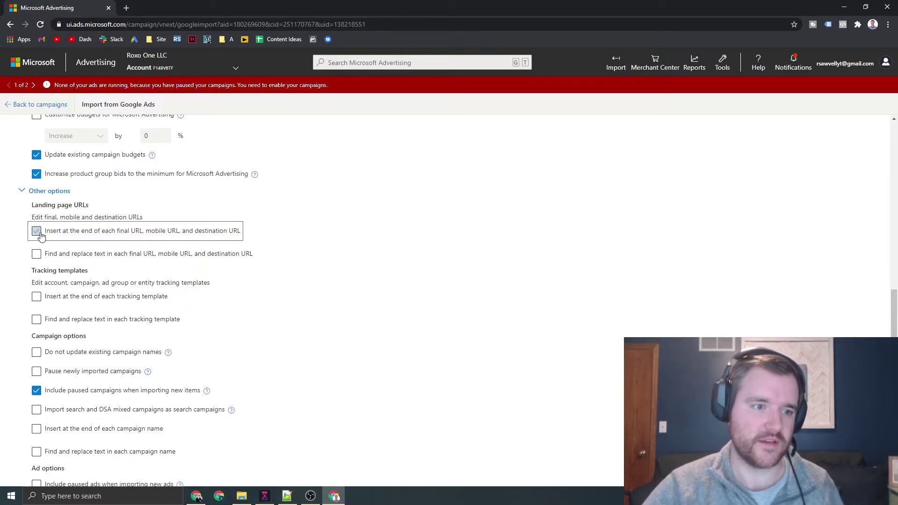
click(36, 296)
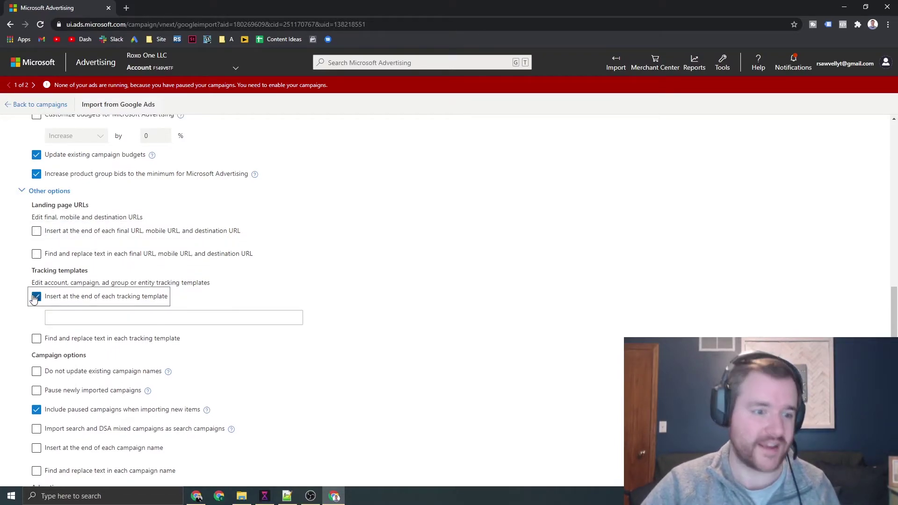
click(37, 296)
scroll(65, 281, down, 1)
scroll(67, 269, down, 2)
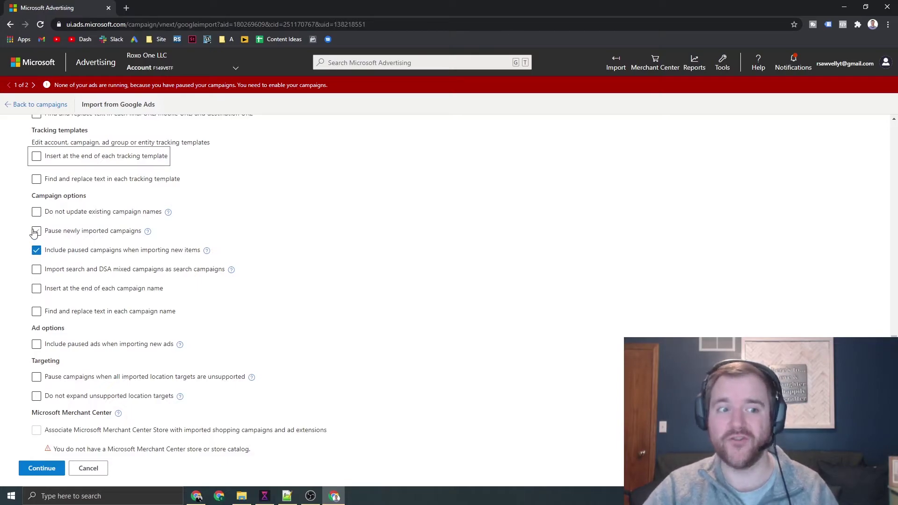
Check 'Pause newly imported campaigns' under Campaign options.
click(36, 231)
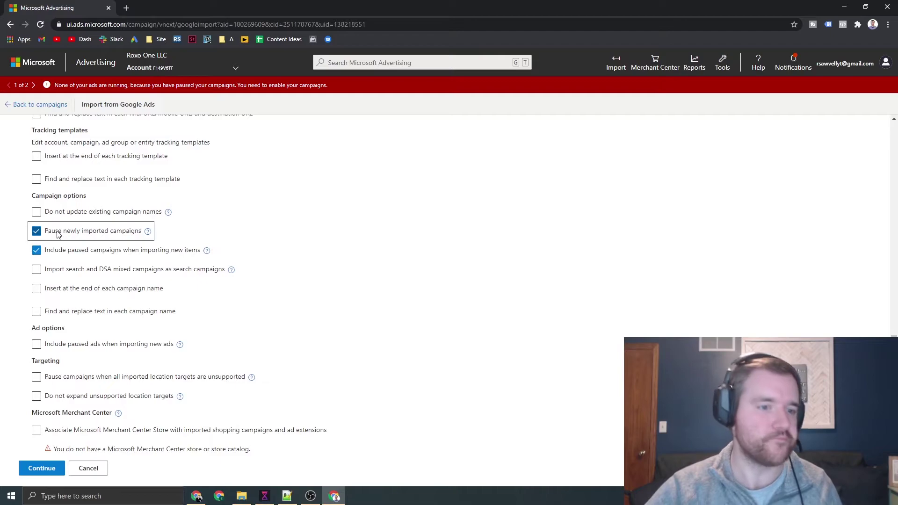
scroll(116, 257, down, 1)
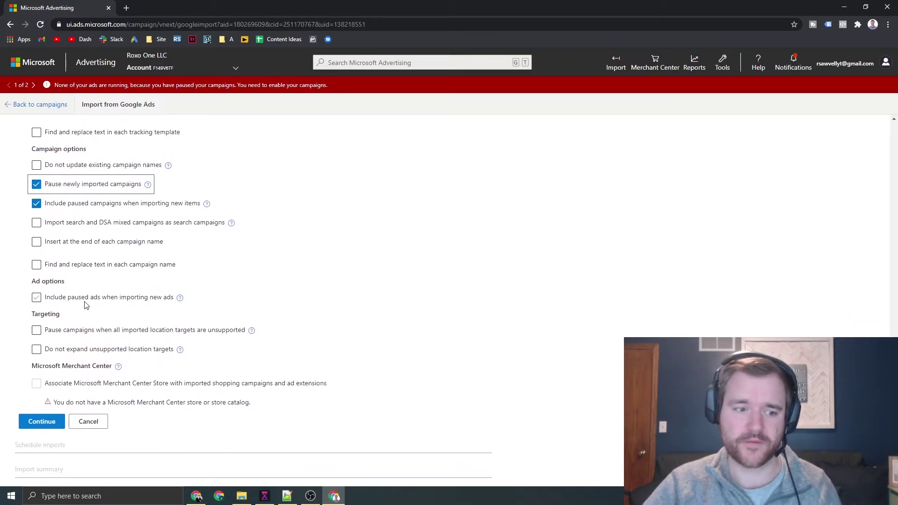
scroll(108, 317, down, 1)
Continue to the schedule step and try the Once and Daily timing options.
click(41, 400)
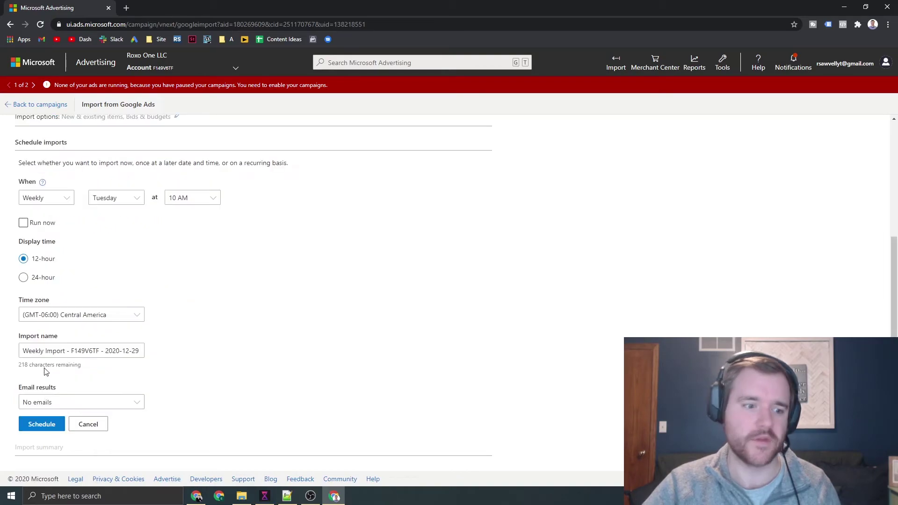
scroll(130, 195, up, 3)
scroll(50, 197, down, 2)
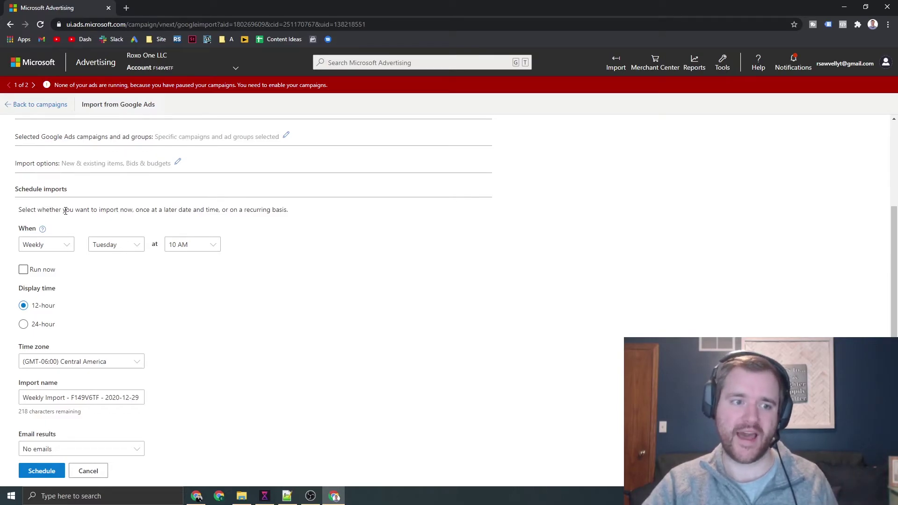
click(47, 247)
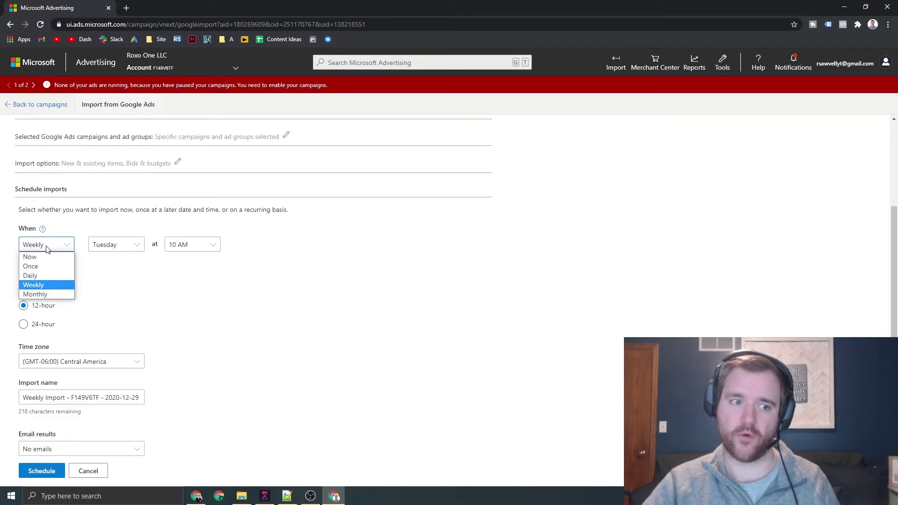
click(30, 266)
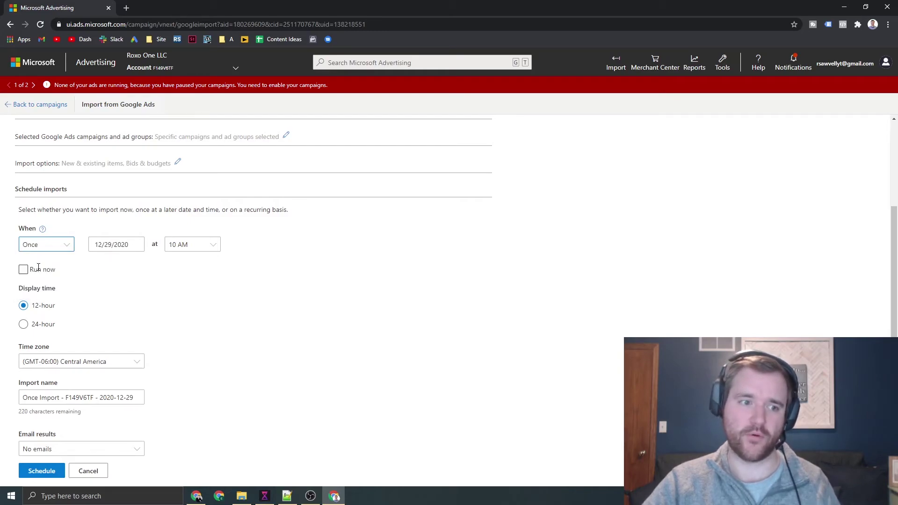
click(51, 247)
click(36, 274)
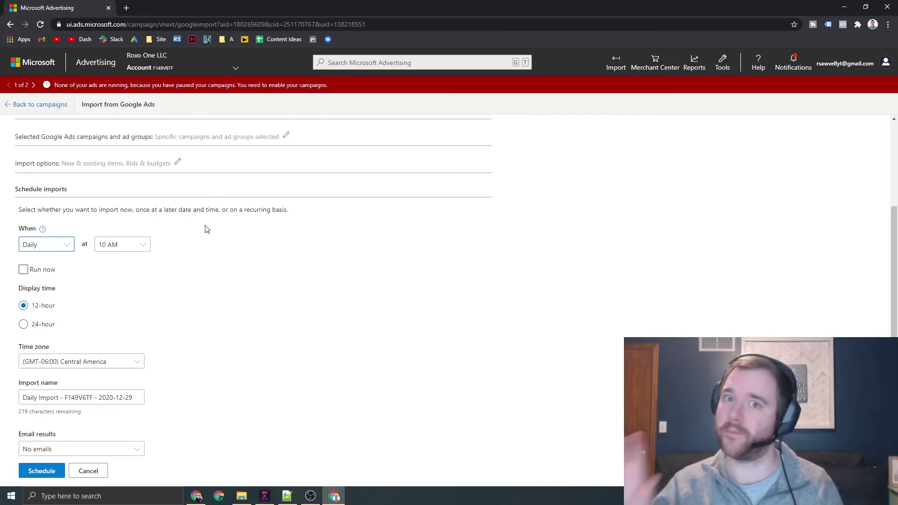
Set the import's When option to Now.
scroll(120, 246, down, 1)
scroll(120, 246, down, 1)
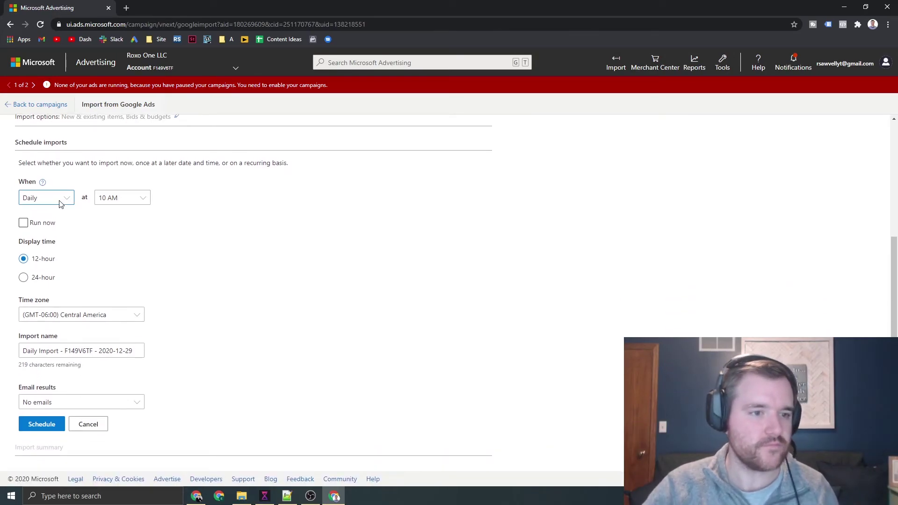
click(56, 198)
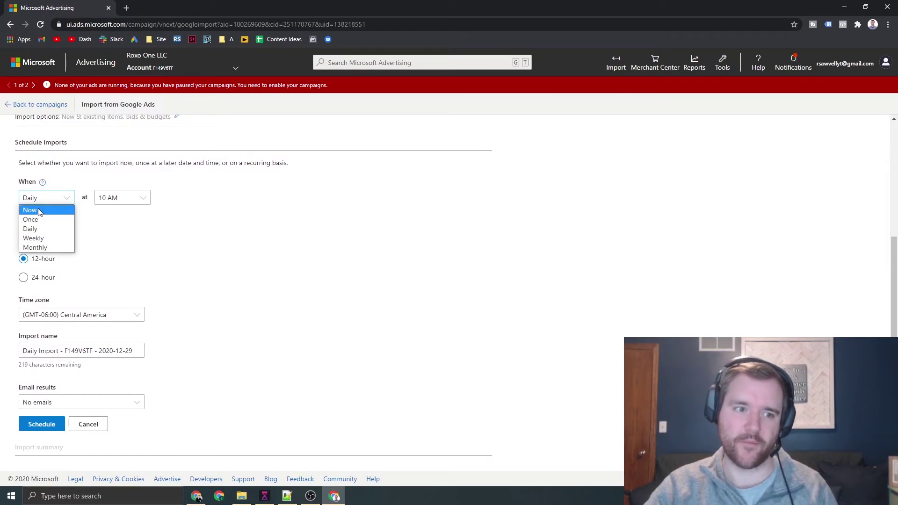
click(40, 210)
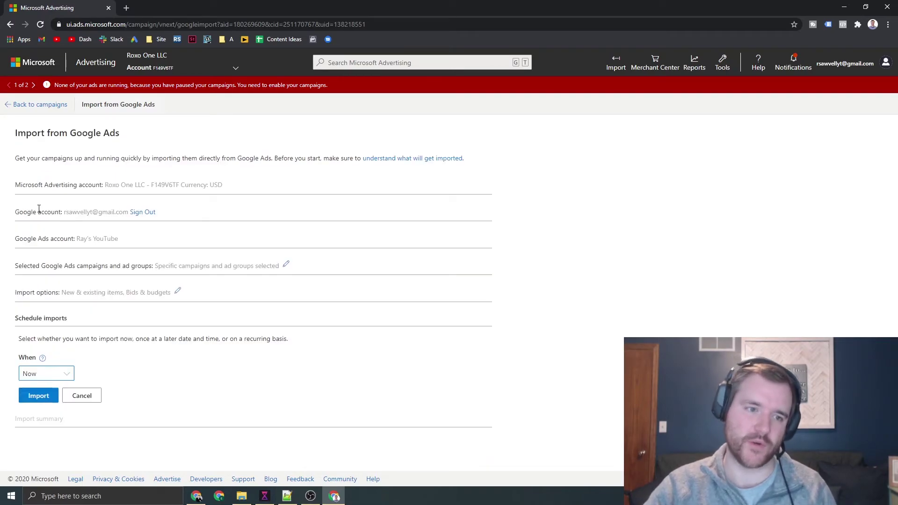
Import the test-1 campaign now and wait for the success summary.
click(35, 396)
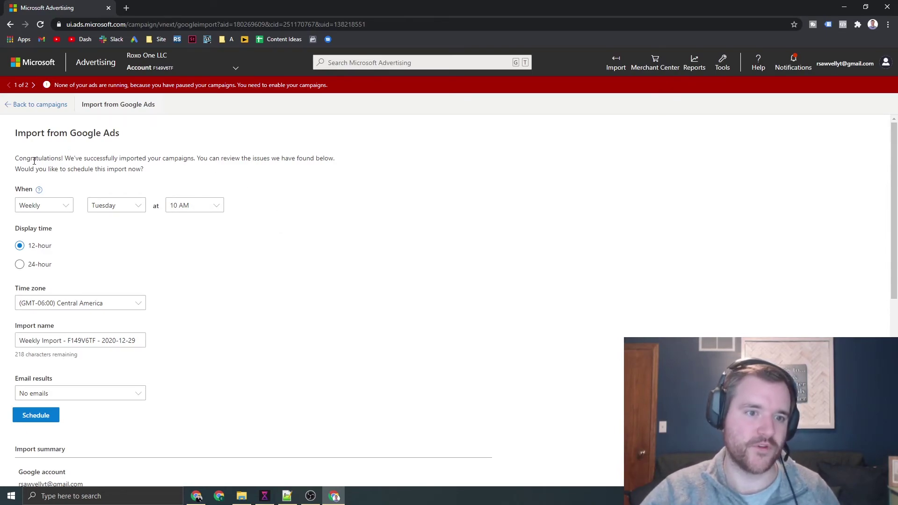
drag(31, 158, 49, 159)
click(32, 135)
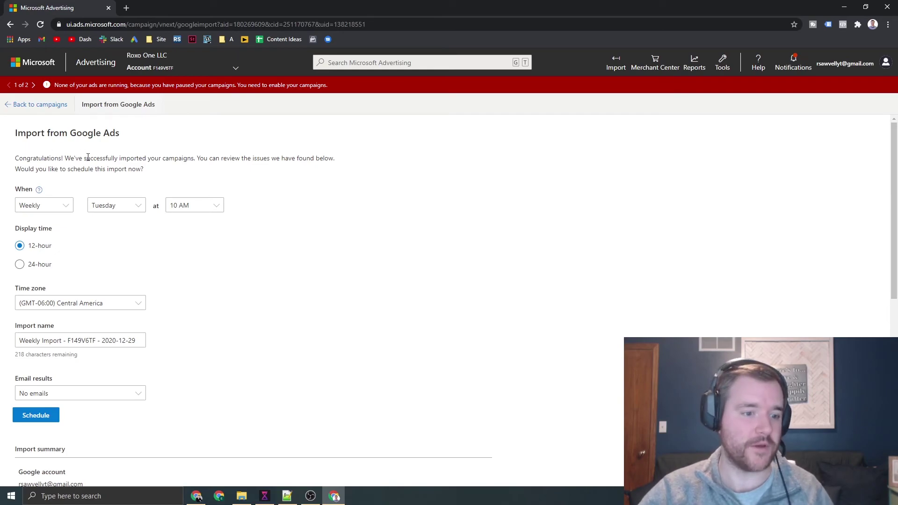
scroll(91, 156, down, 4)
scroll(96, 155, up, 4)
scroll(104, 156, down, 6)
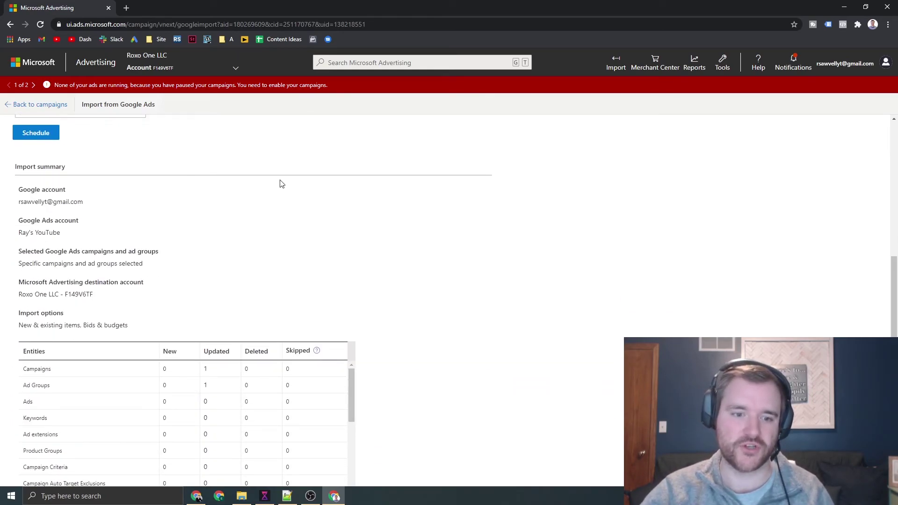
scroll(282, 184, down, 2)
drag(352, 297, 331, 283)
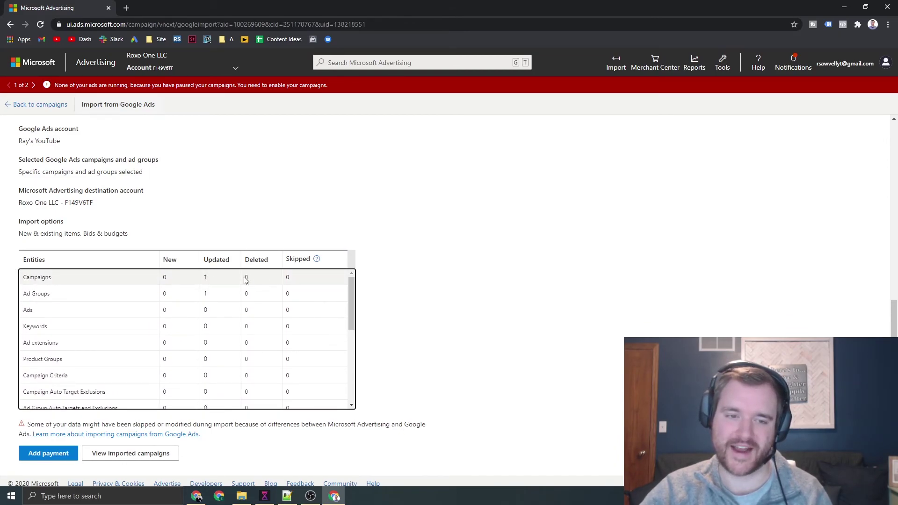
drag(246, 279, 294, 282)
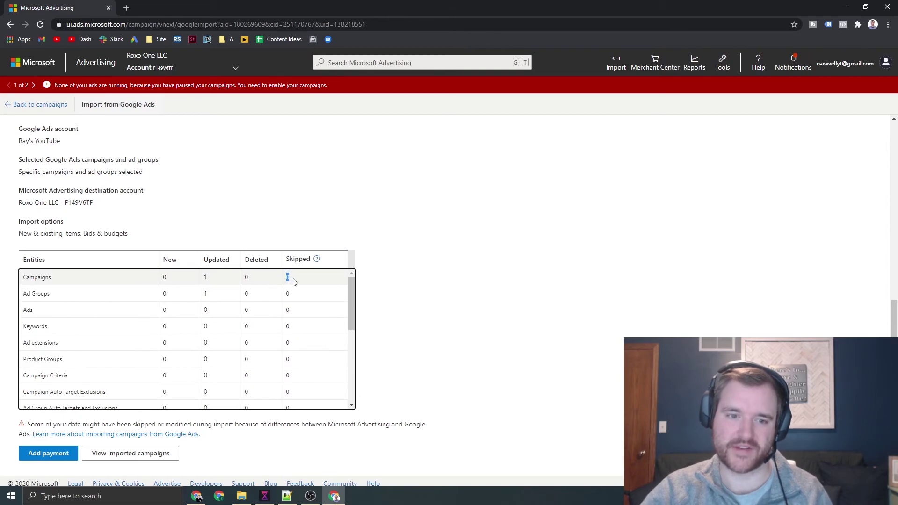
scroll(307, 281, down, 5)
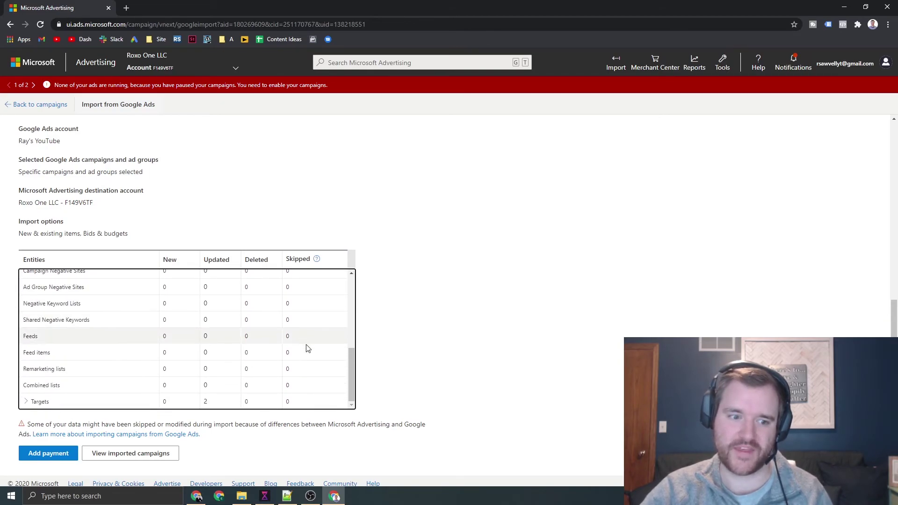
scroll(303, 325, down, 1)
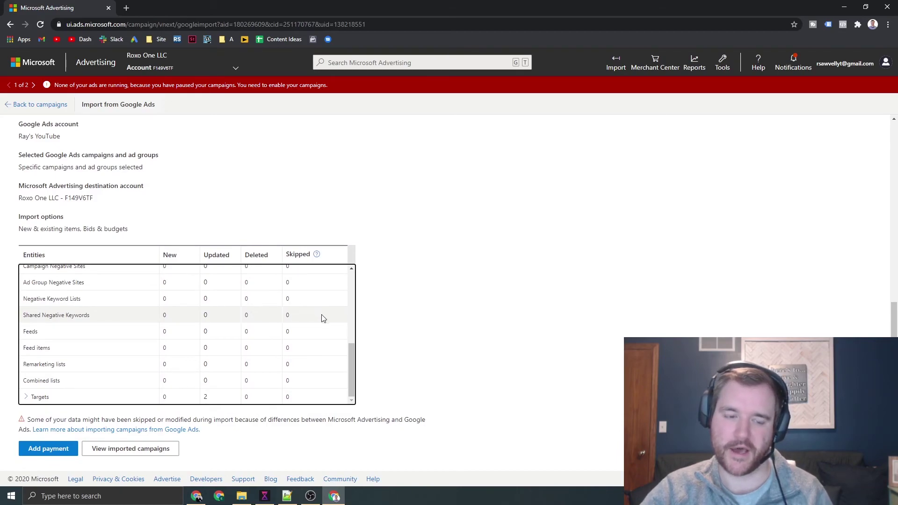
Open the imported campaigns list and confirm test-1's status stays Paused.
click(115, 450)
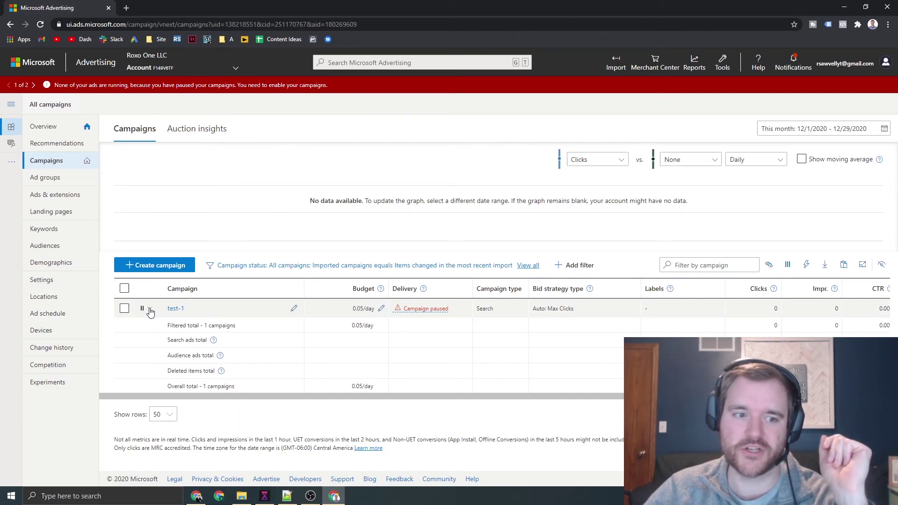
click(150, 311)
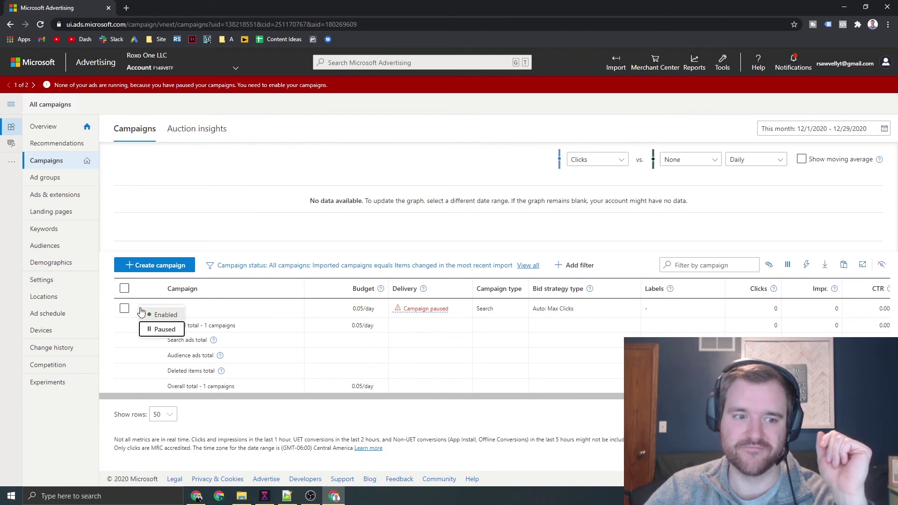
click(161, 329)
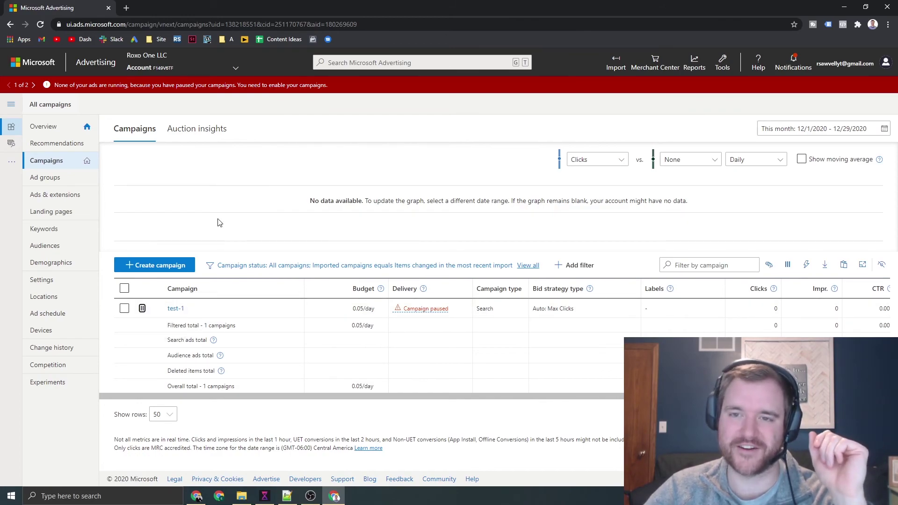